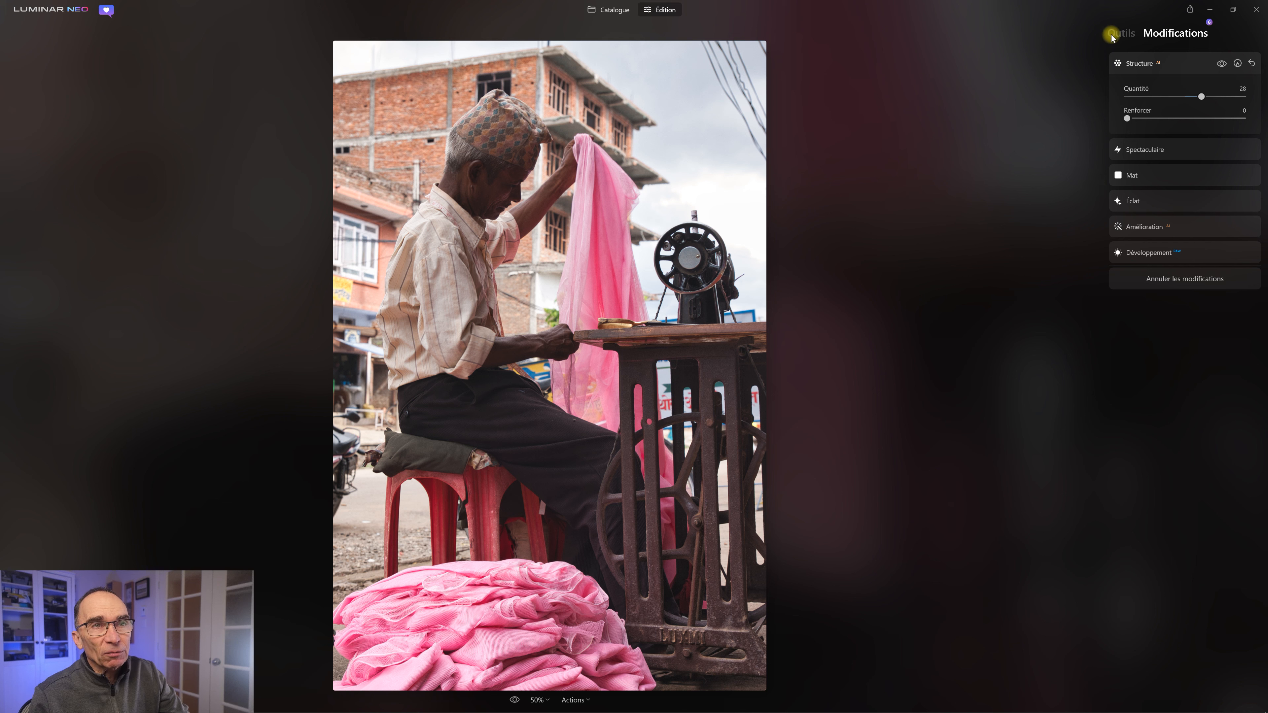
# Step: Remove the power lines from the tailor photo with the Erase tool's automatic power-line removal
pyautogui.click(1129, 32)
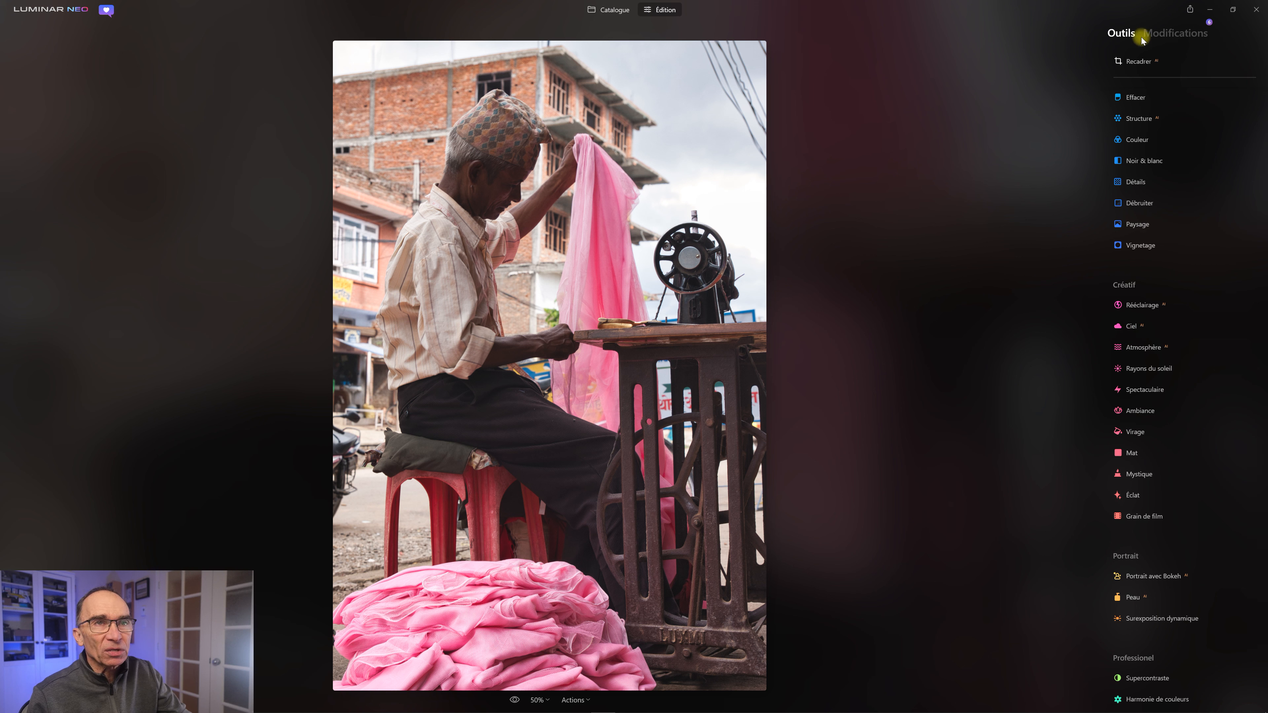
pyautogui.click(1169, 35)
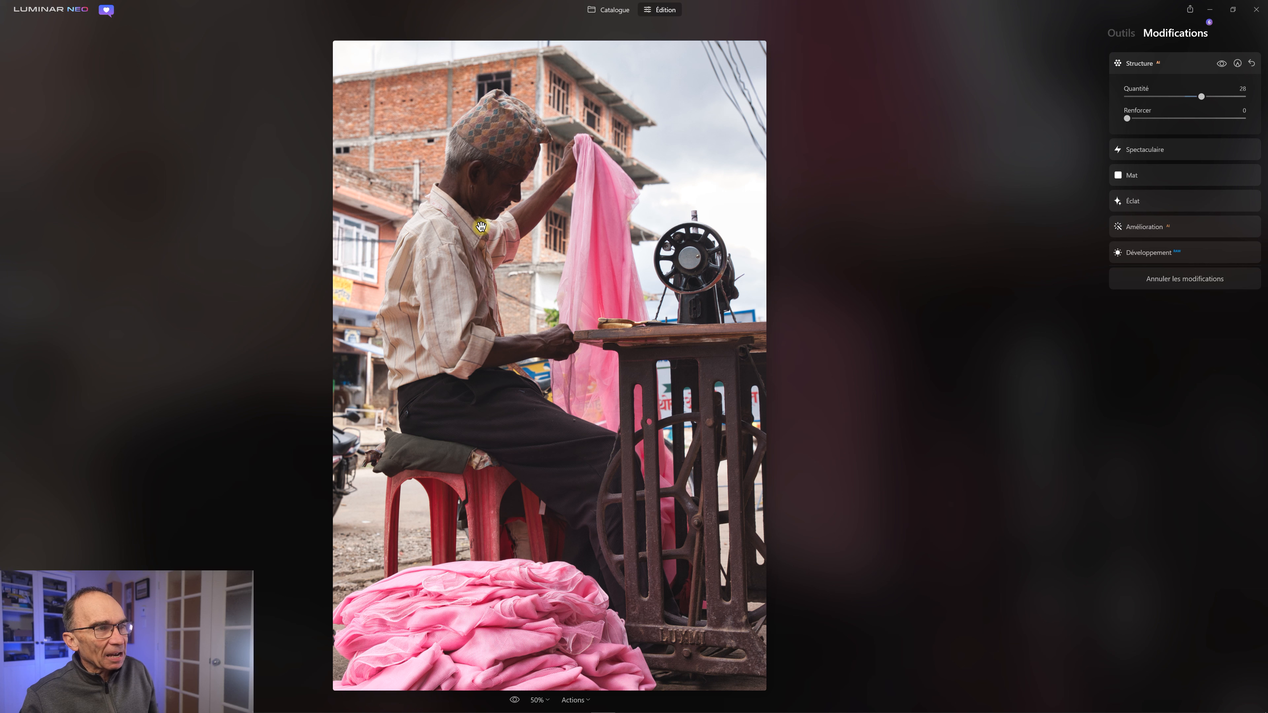
pyautogui.click(1122, 33)
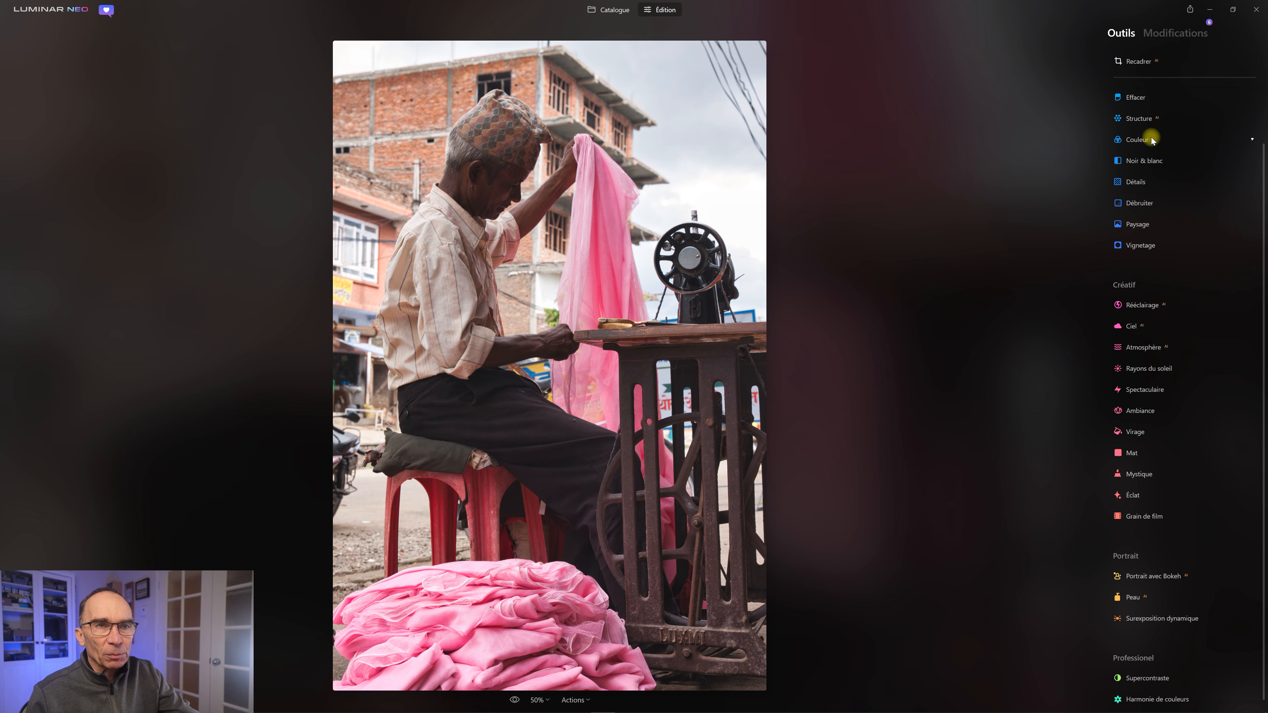
pyautogui.scroll(2, 1159, 165)
pyautogui.click(1137, 162)
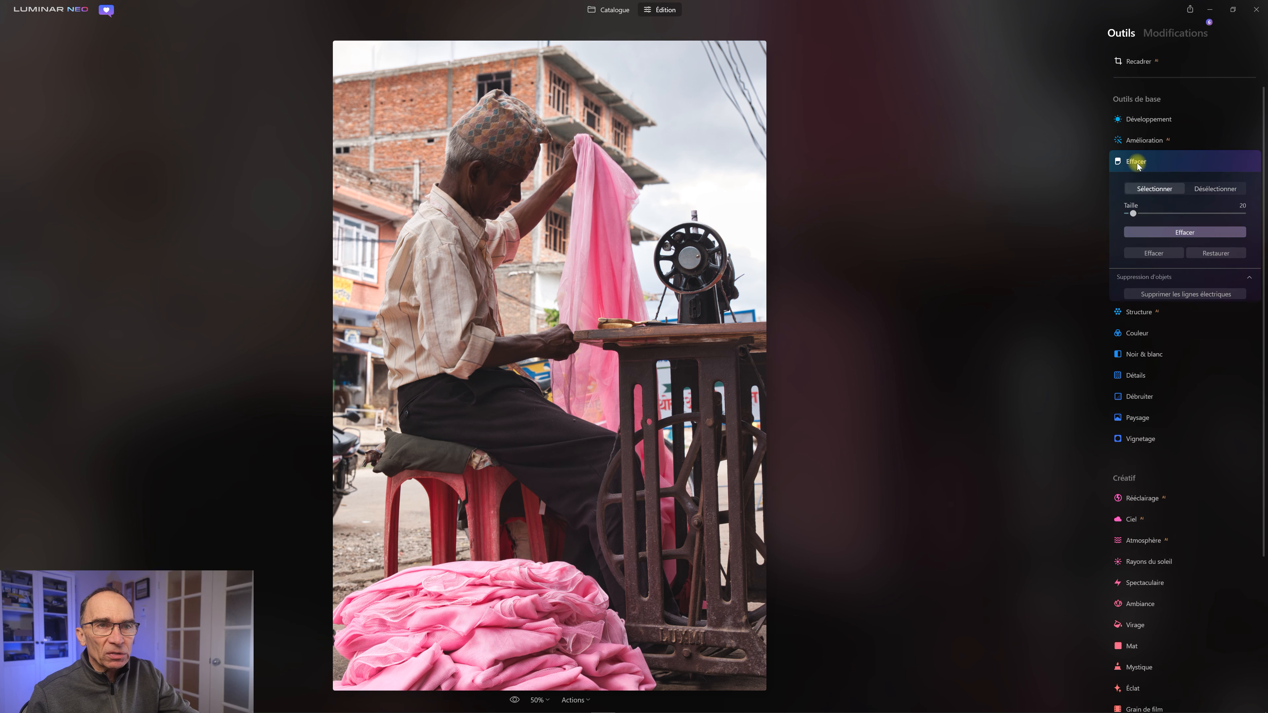
pyautogui.click(1193, 295)
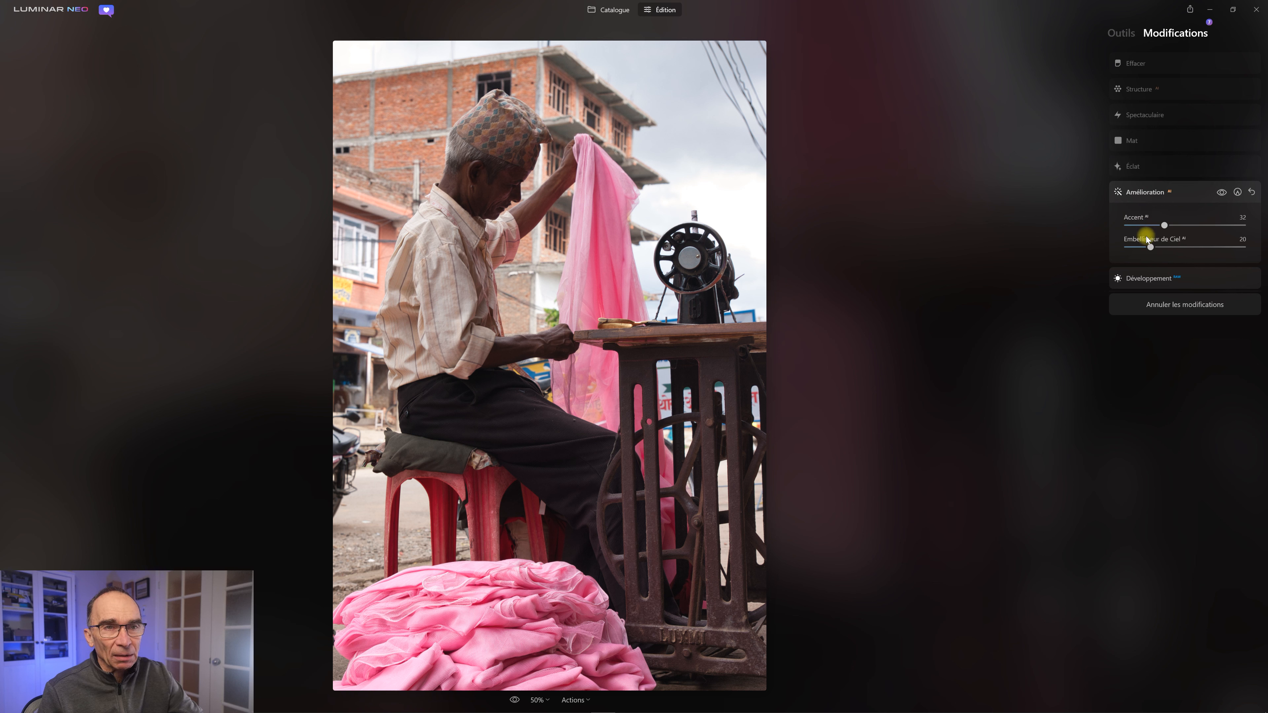
# Step: Discard all the modifications applied to the tailor photo
pyautogui.click(1148, 192)
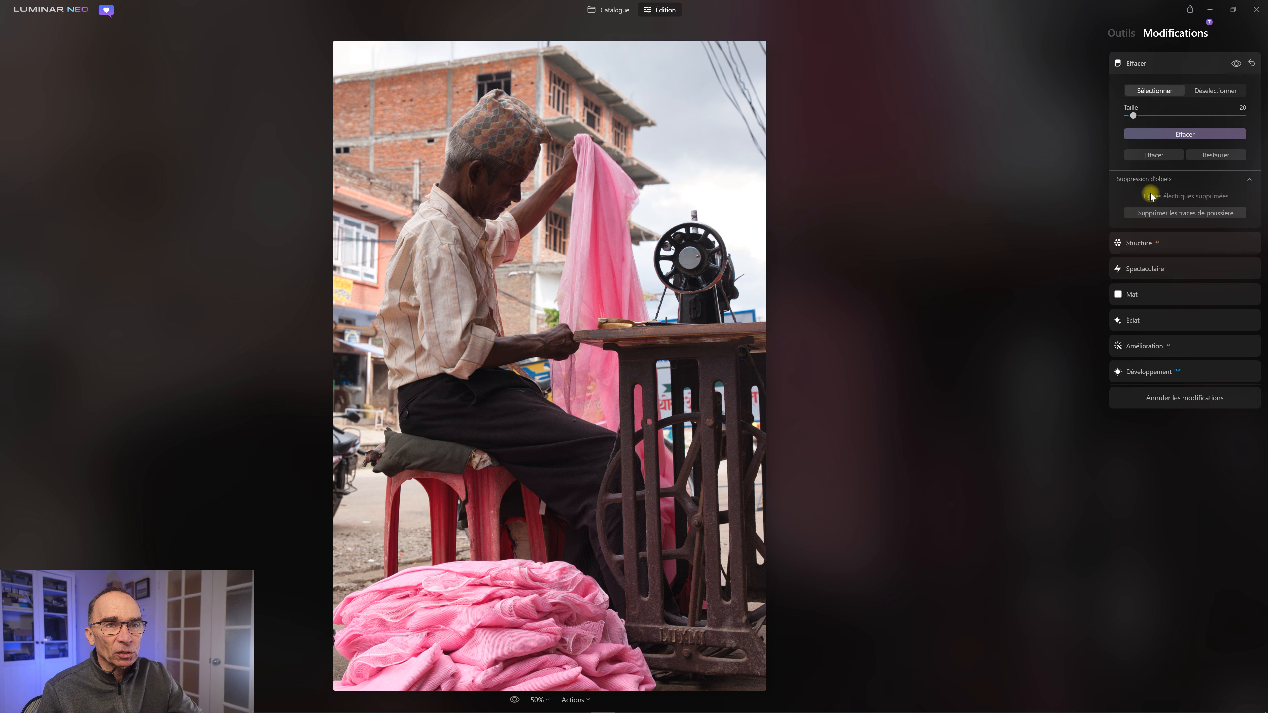
pyautogui.click(1178, 402)
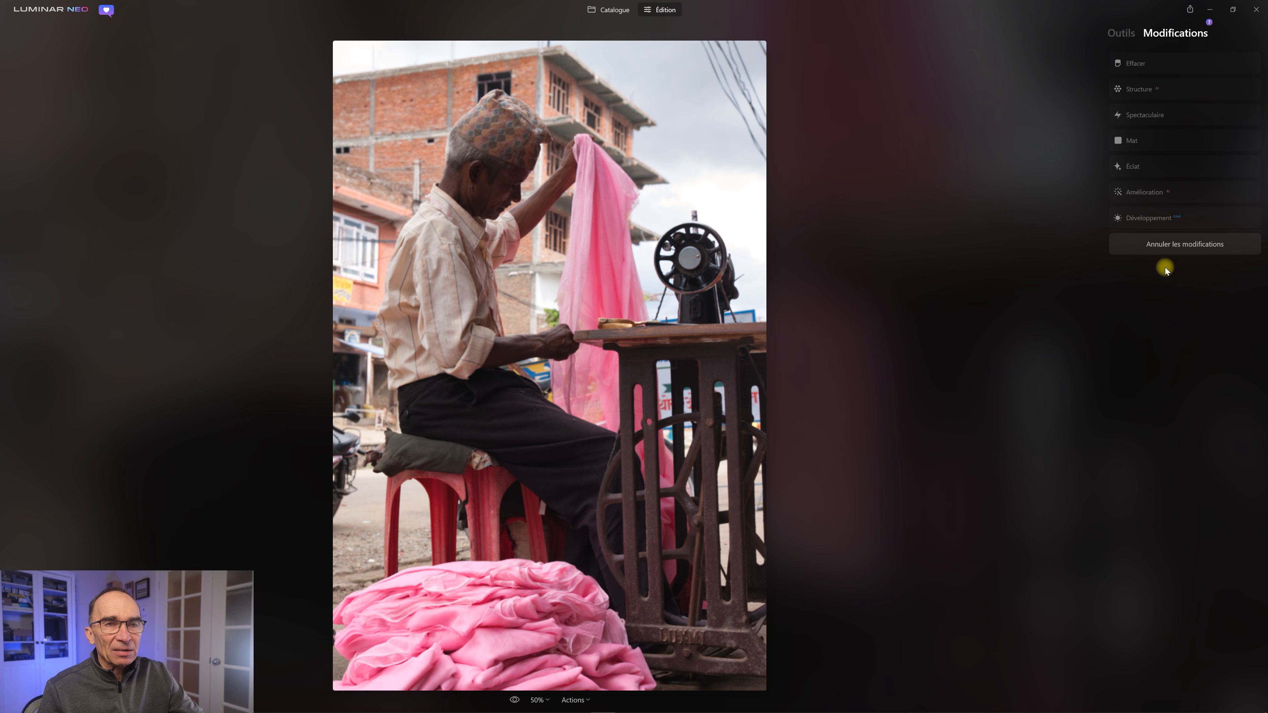
pyautogui.click(587, 701)
pyautogui.click(603, 680)
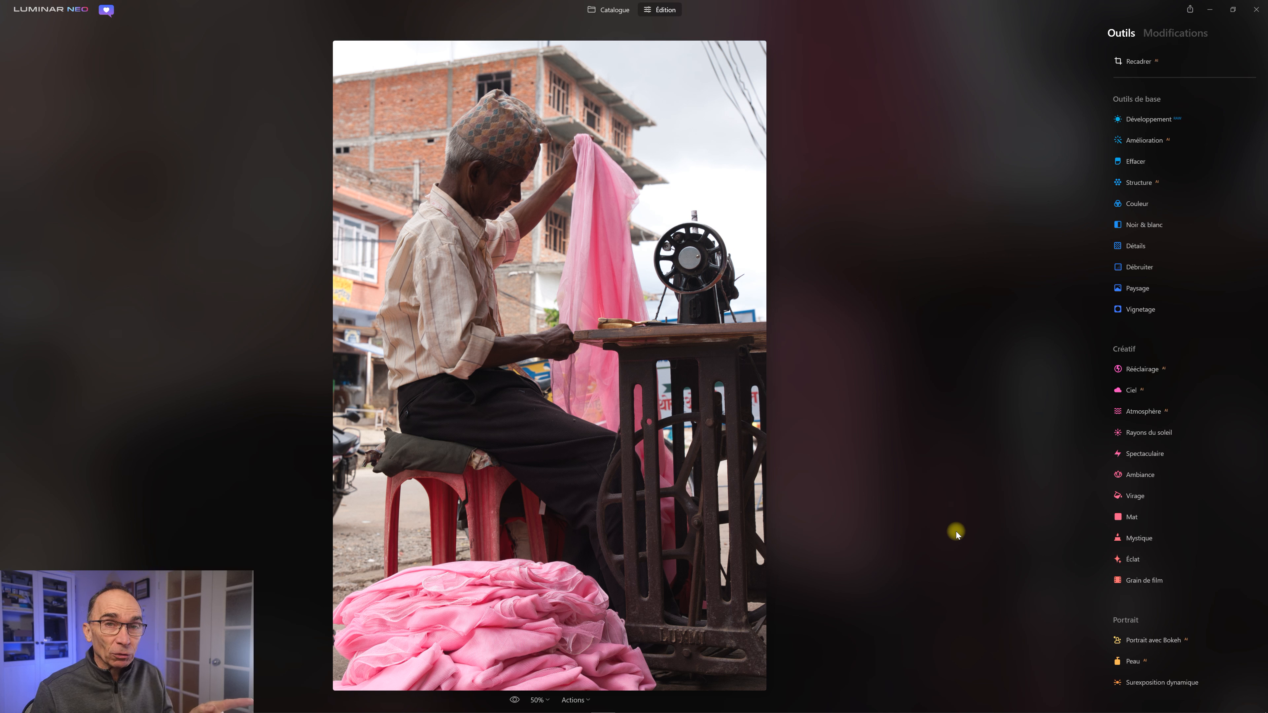
# Step: Run the Erase tool's automatic power-line removal on the unedited tailor photo
pyautogui.press('Delete')
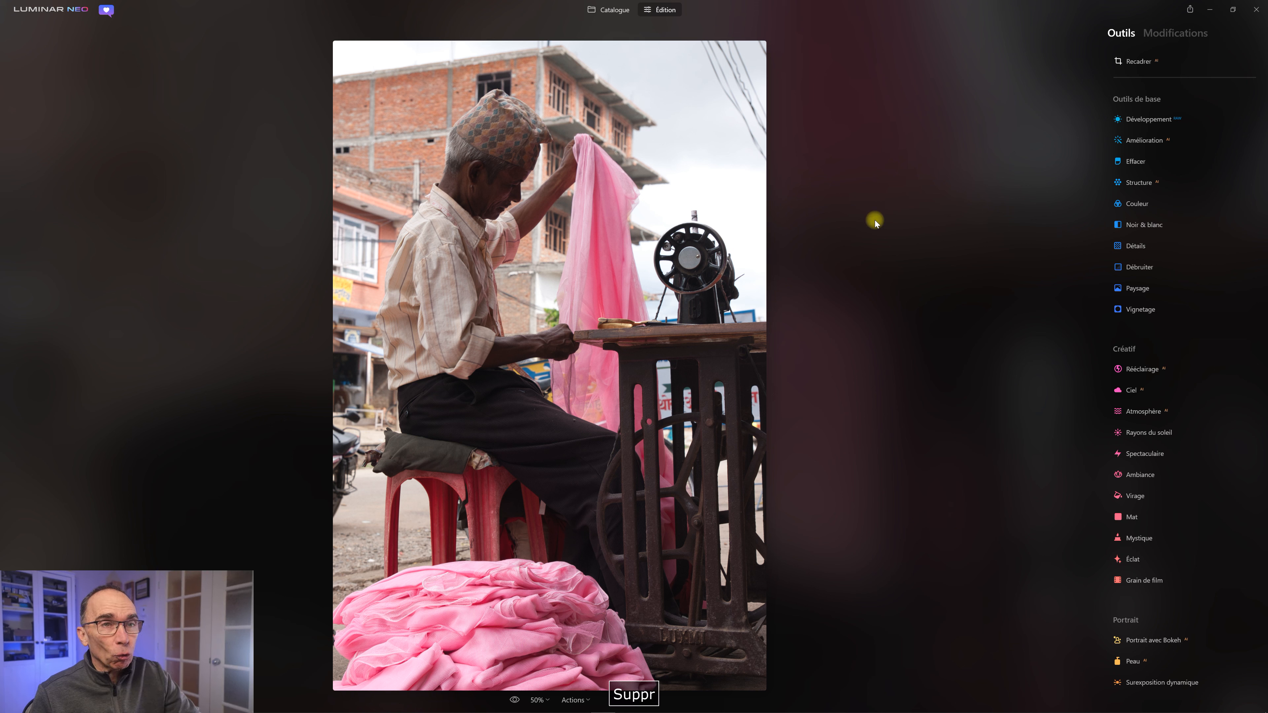
pyautogui.click(1135, 162)
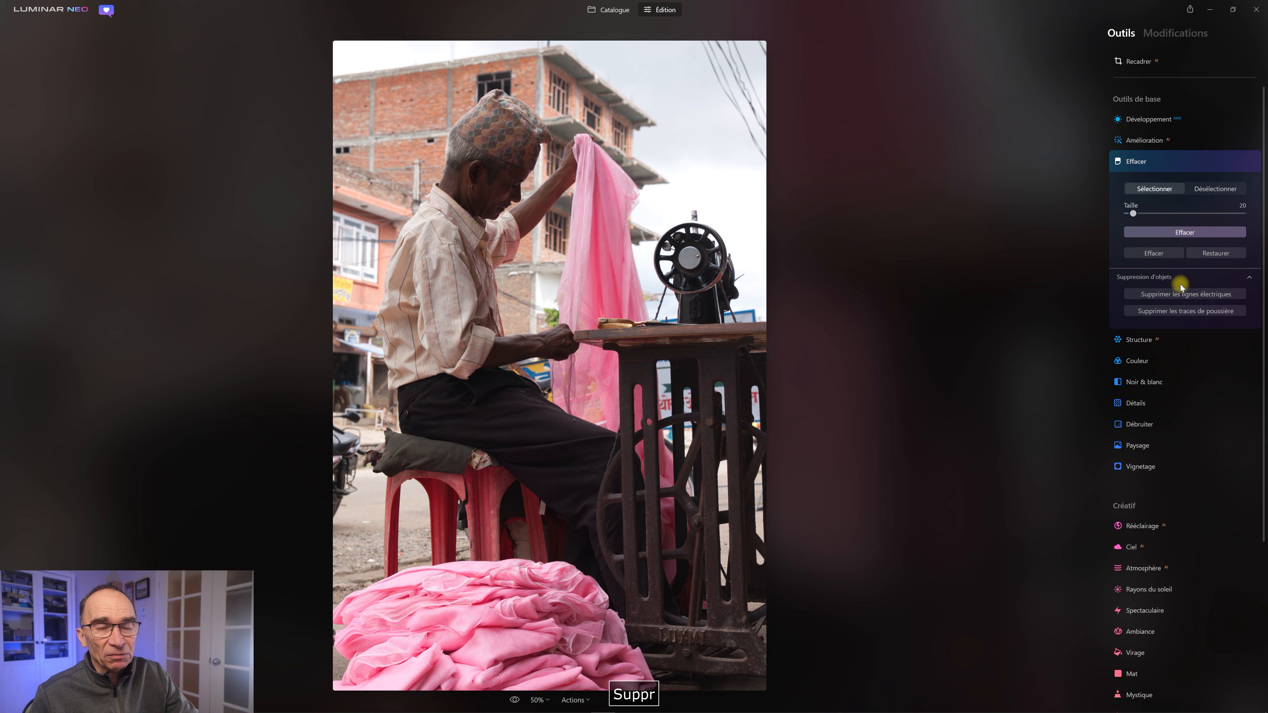
pyautogui.click(1188, 300)
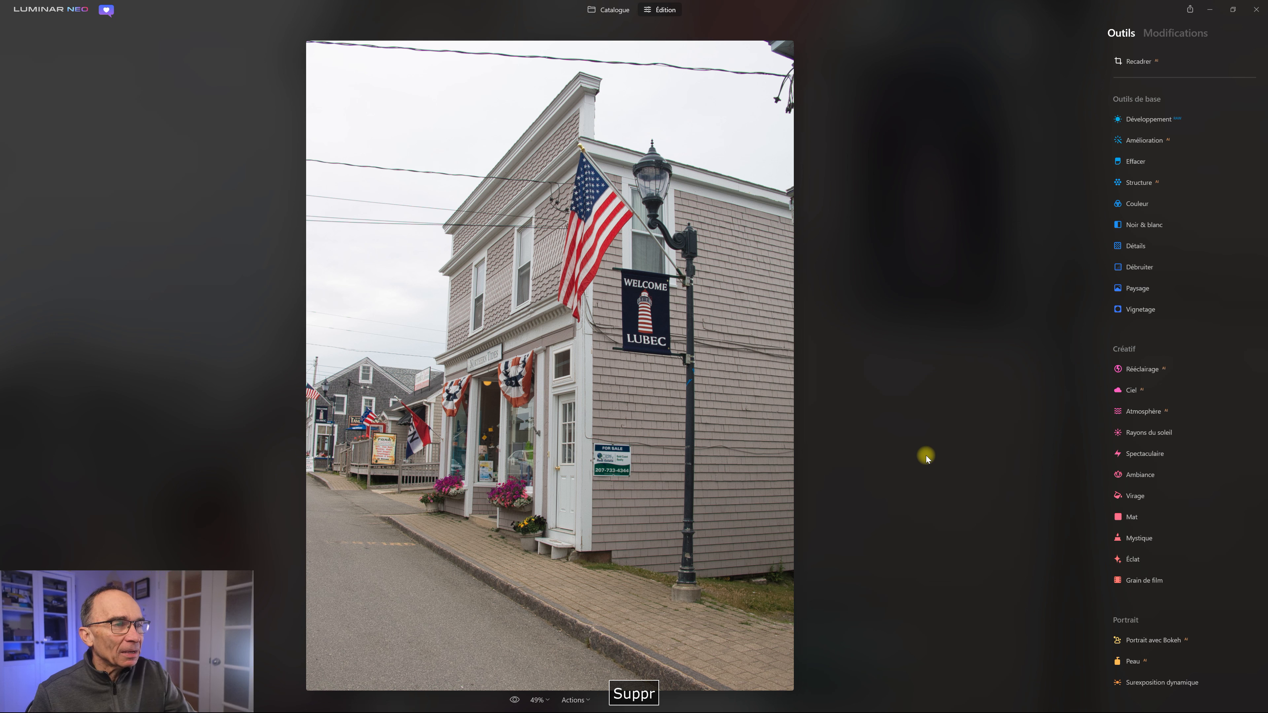
# Step: Remove the power lines from the Lubec storefront photo with the Erase tool and compare the result before and after
pyautogui.click(1142, 162)
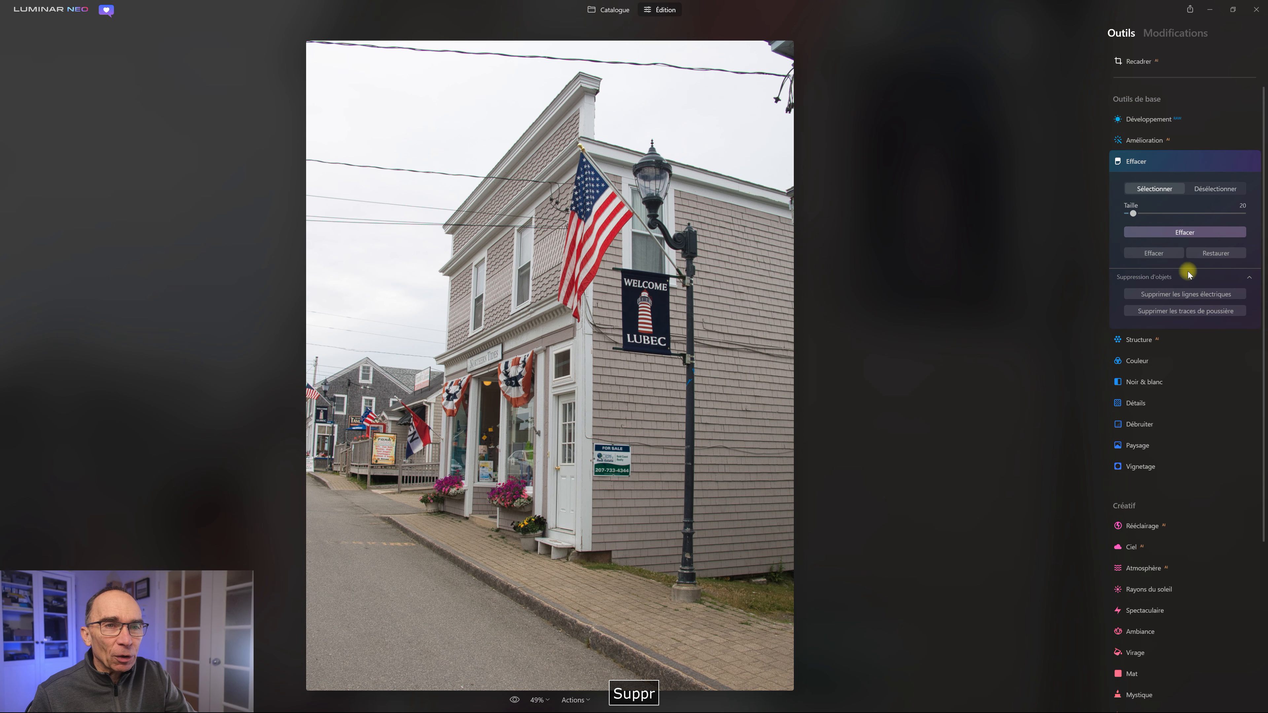
pyautogui.click(1206, 294)
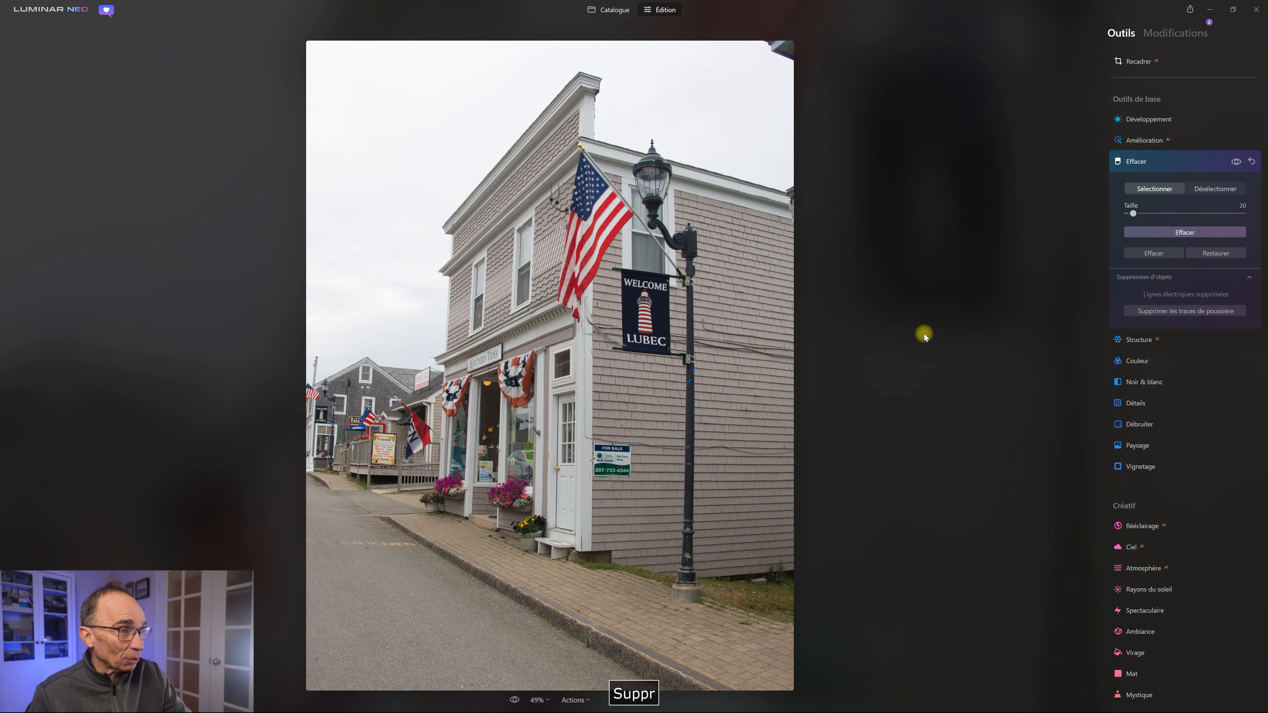
pyautogui.click(1237, 162)
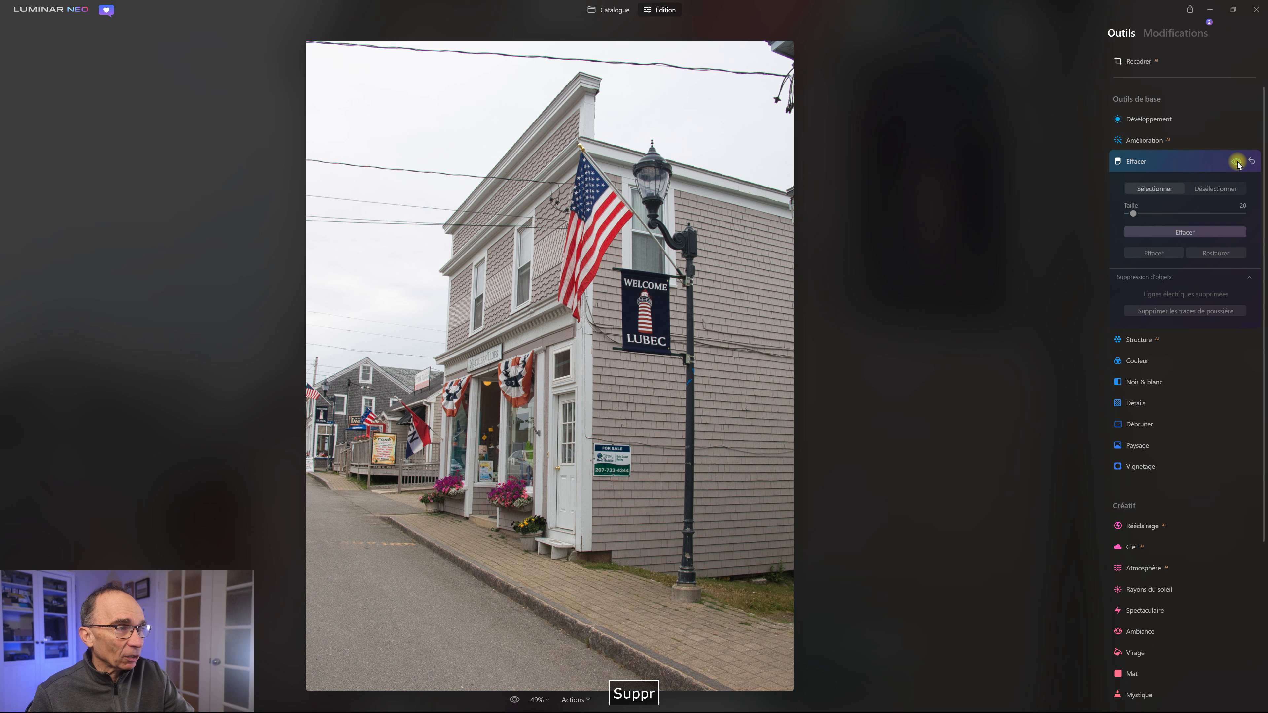
pyautogui.click(1237, 162)
pyautogui.click(1237, 161)
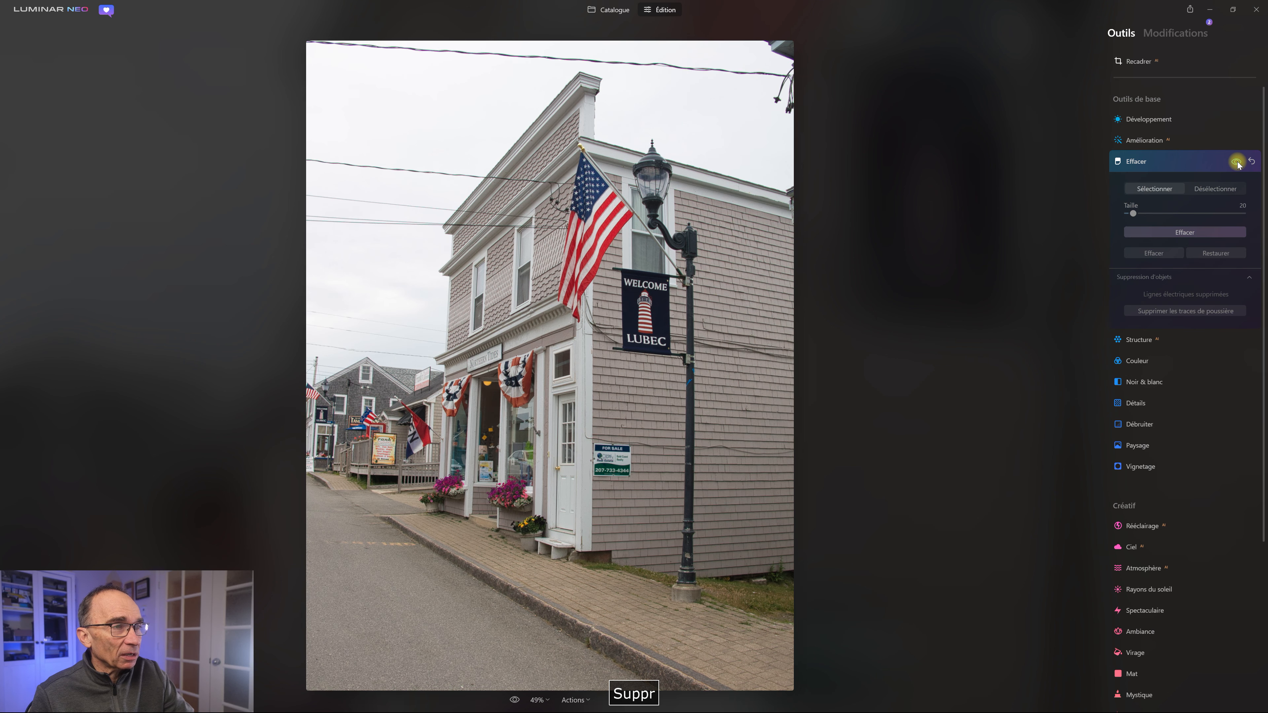
pyautogui.click(1238, 161)
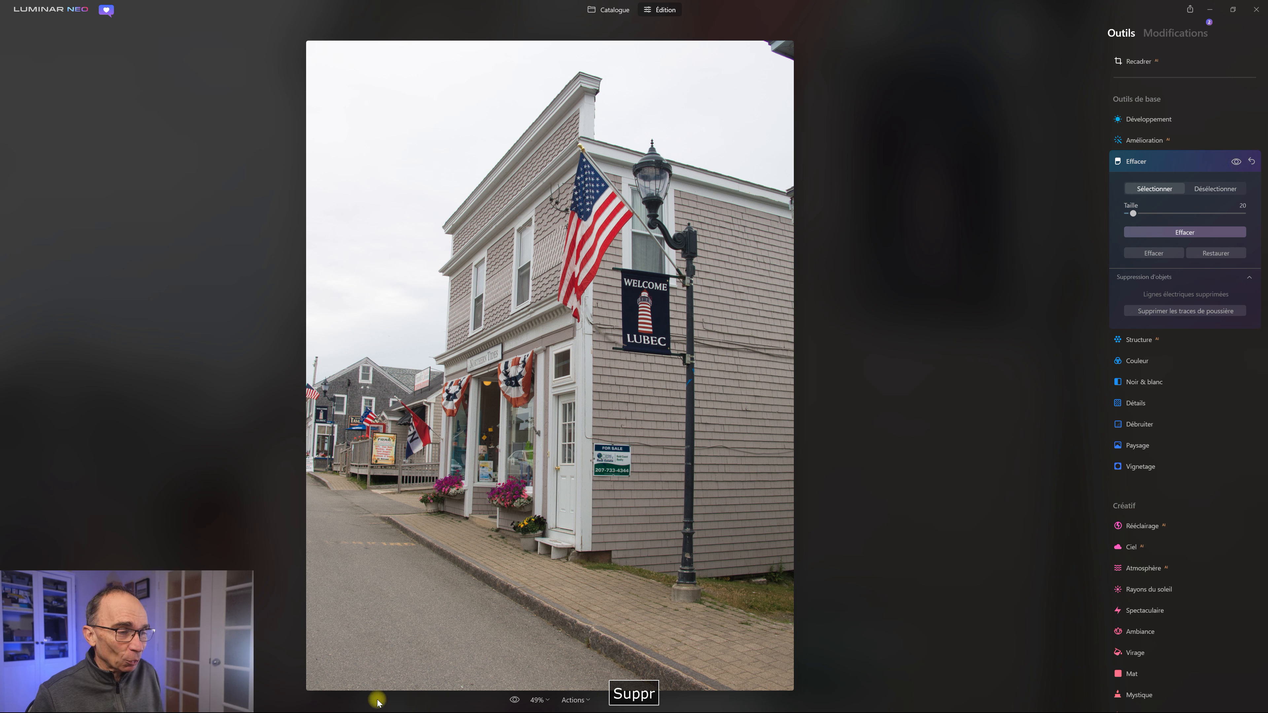
# Step: Examine the storefront's upper facade and sky at 100% zoom, comparing them with and without the power-line removal
pyautogui.click(544, 700)
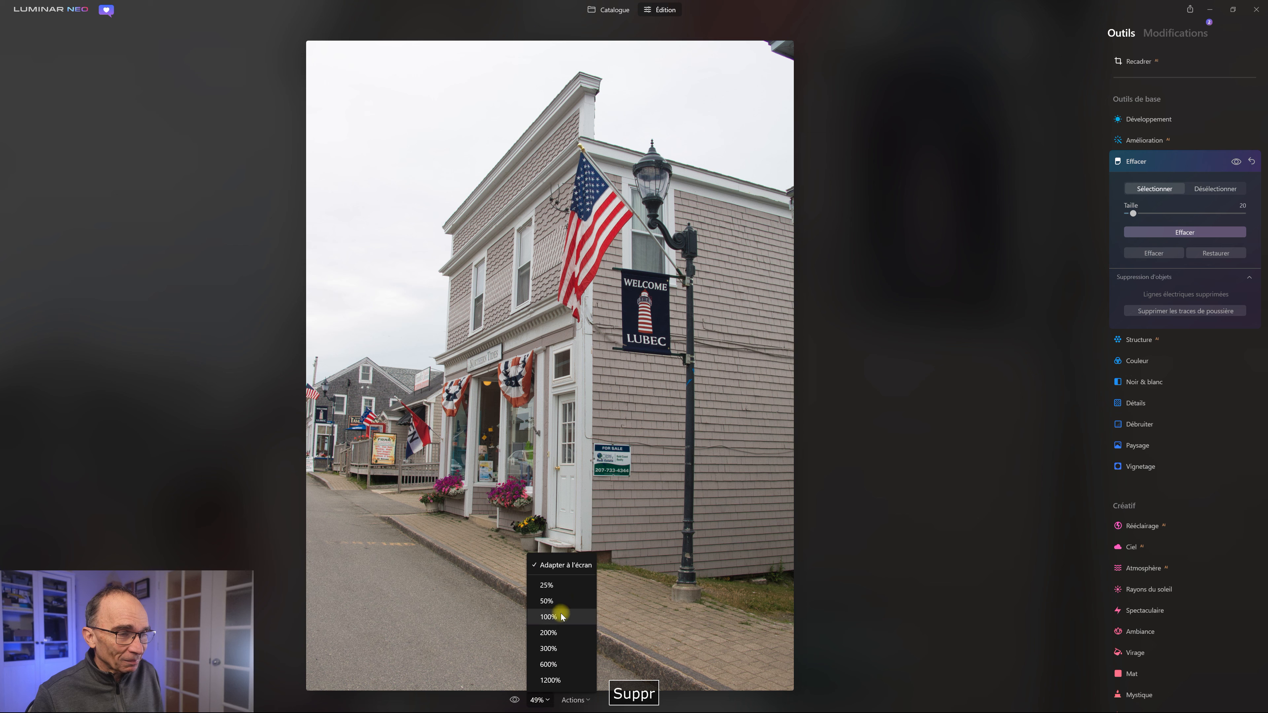
pyautogui.click(561, 614)
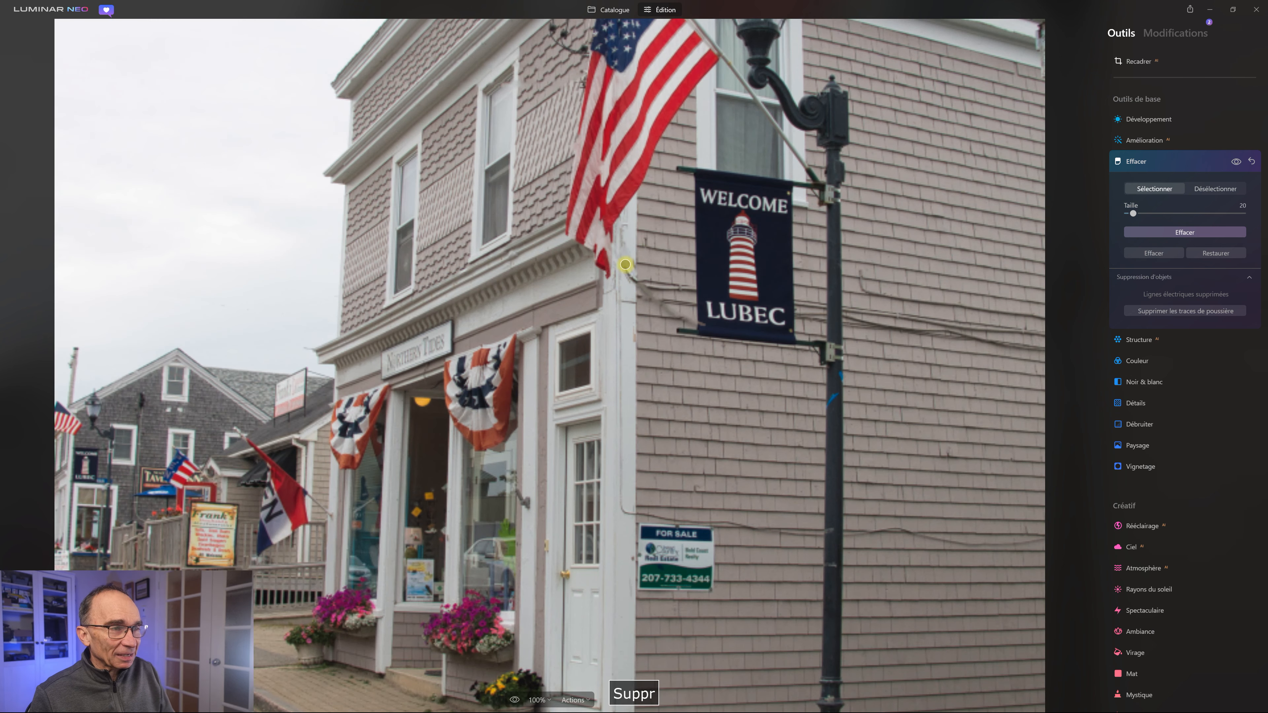
pyautogui.press('space')
pyautogui.moveTo(628, 255); pyautogui.dragTo(641, 568)
pyautogui.press('Delete')
pyautogui.click(1236, 162)
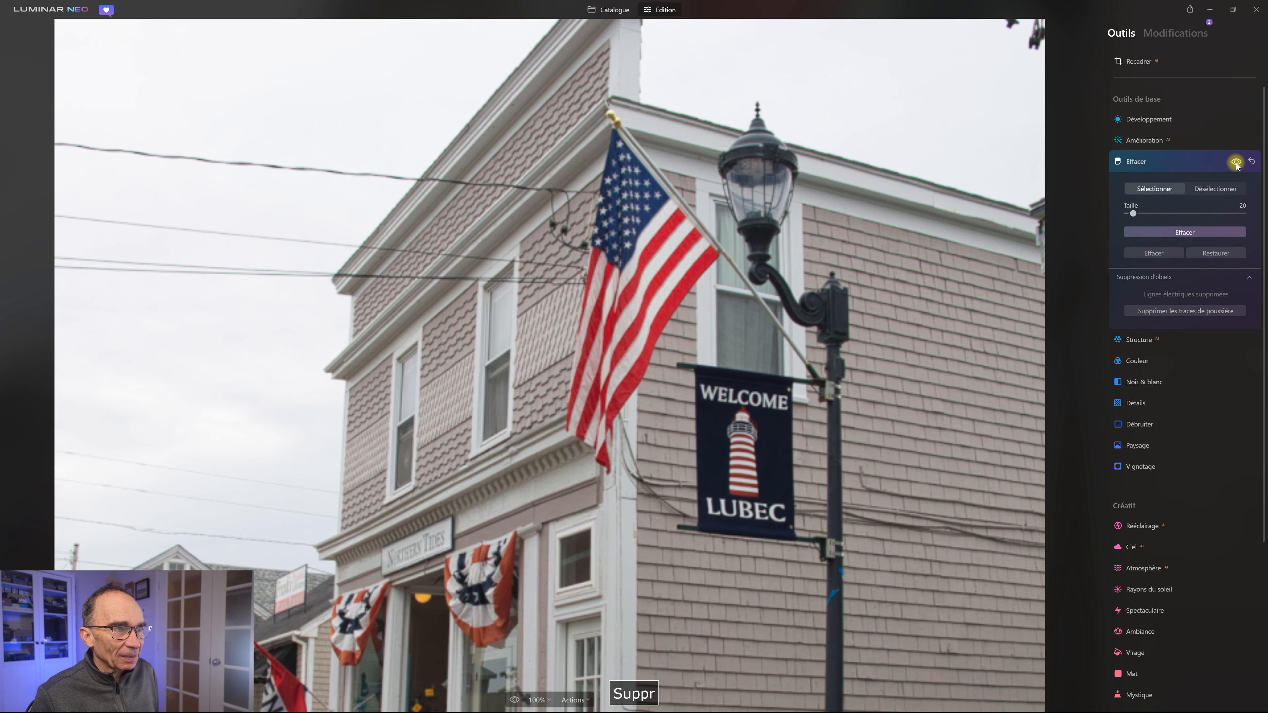
pyautogui.click(1236, 162)
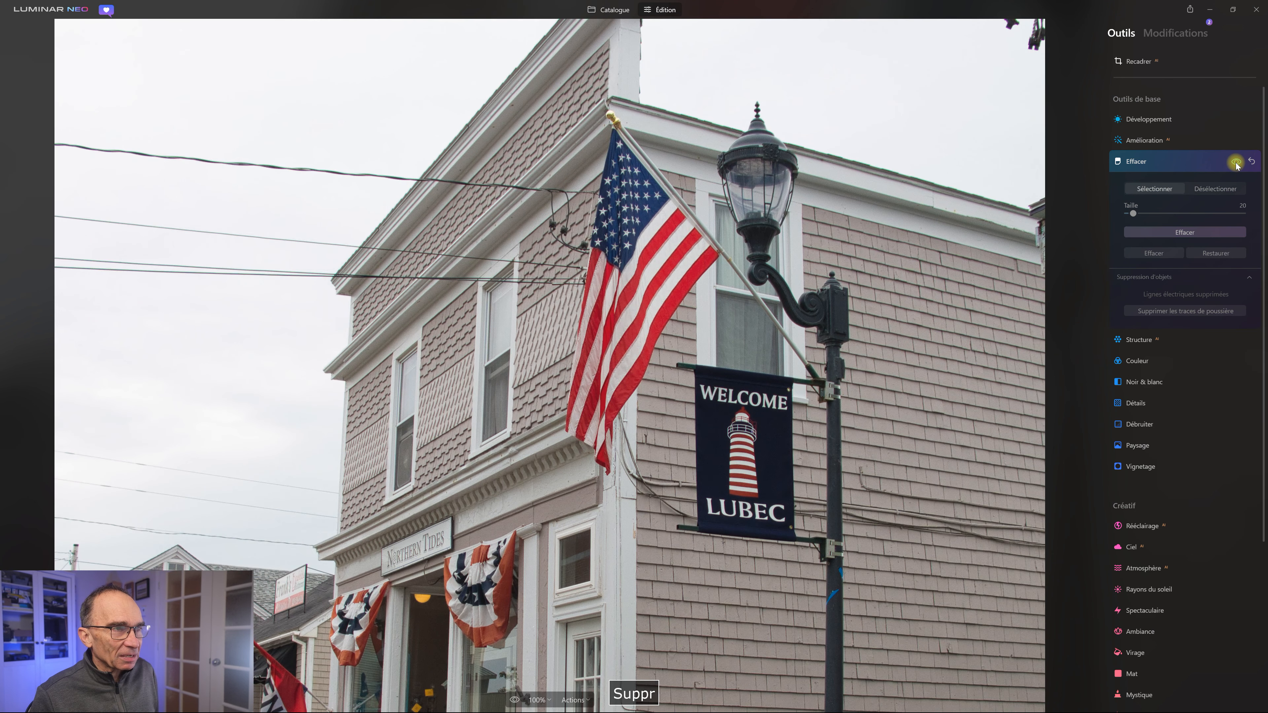
pyautogui.click(1237, 162)
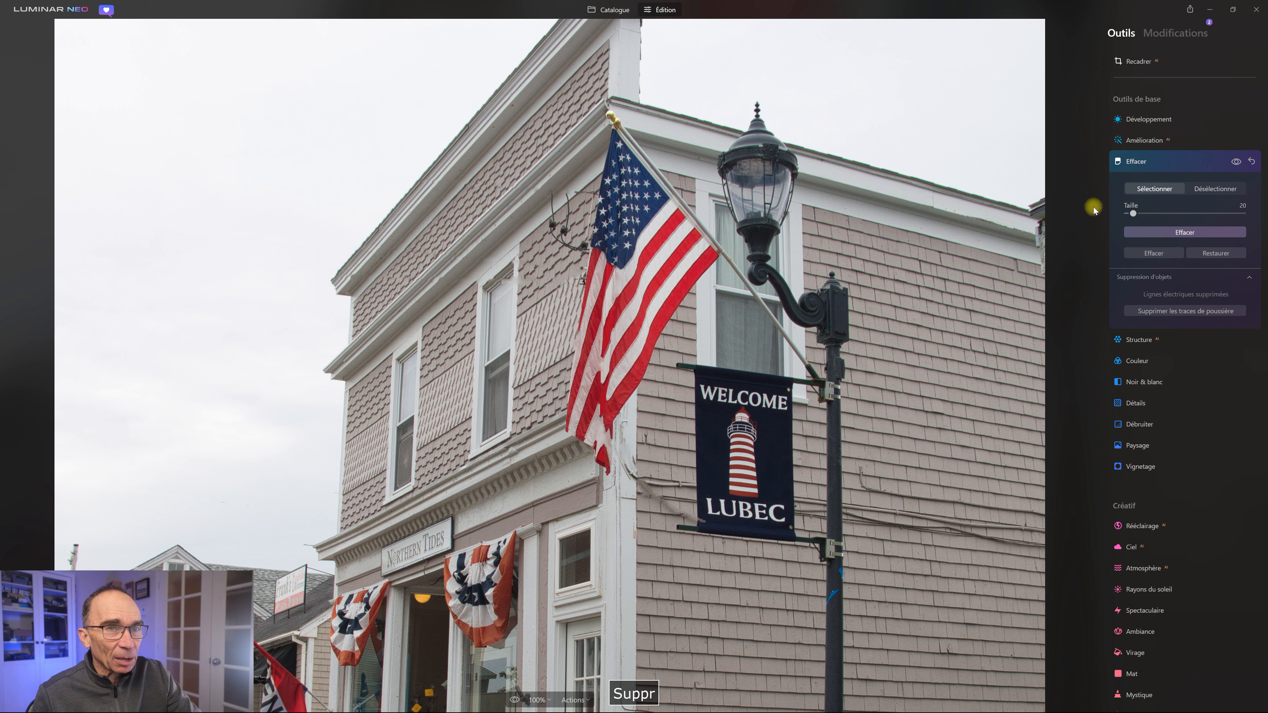
pyautogui.click(1236, 162)
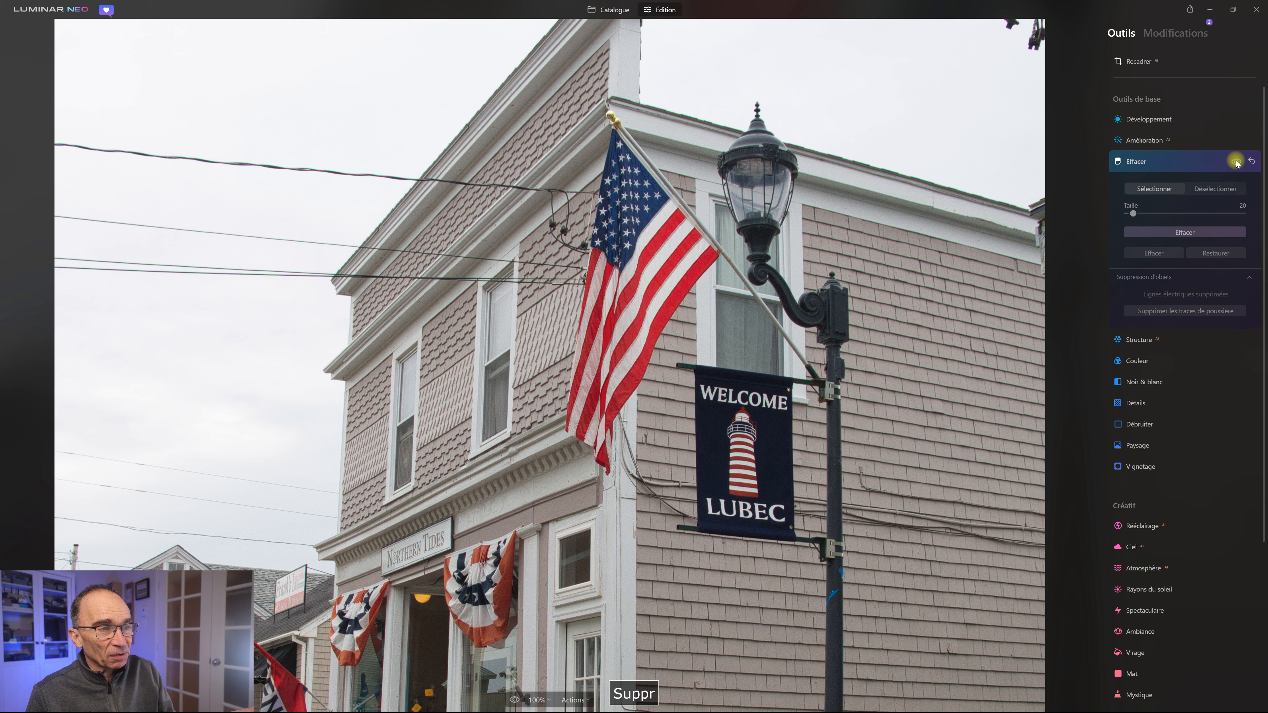
pyautogui.click(1236, 161)
pyautogui.click(1236, 162)
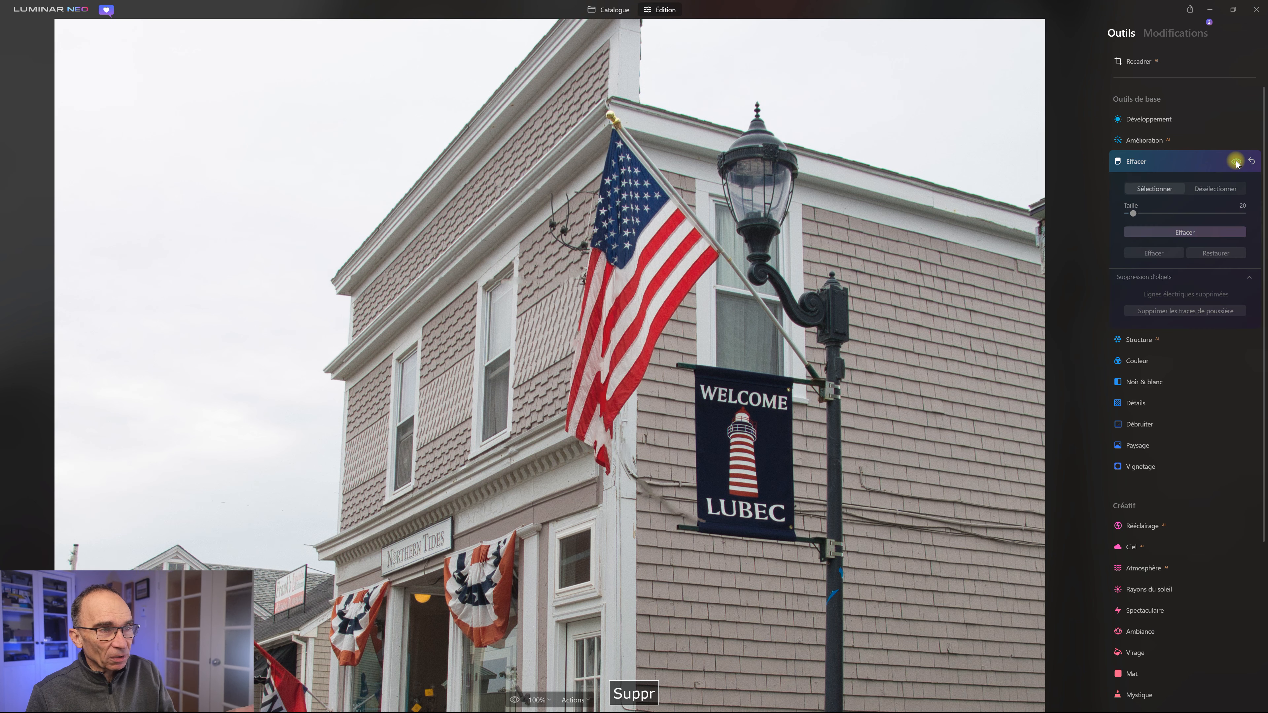
pyautogui.click(1236, 161)
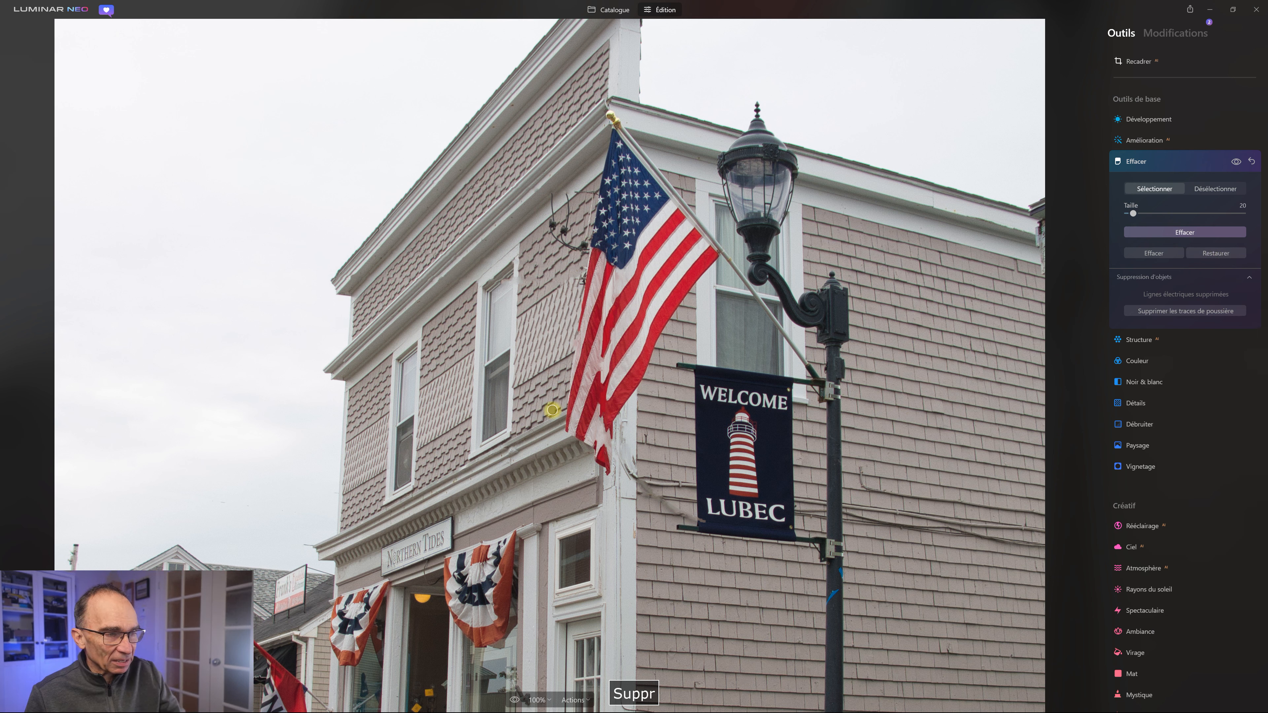
# Step: Examine the lower storefront and neighbouring houses at 100%, comparing them with and without the Erase edit
pyautogui.press('space')
pyautogui.press('space')
pyautogui.moveTo(625, 444); pyautogui.dragTo(731, 357)
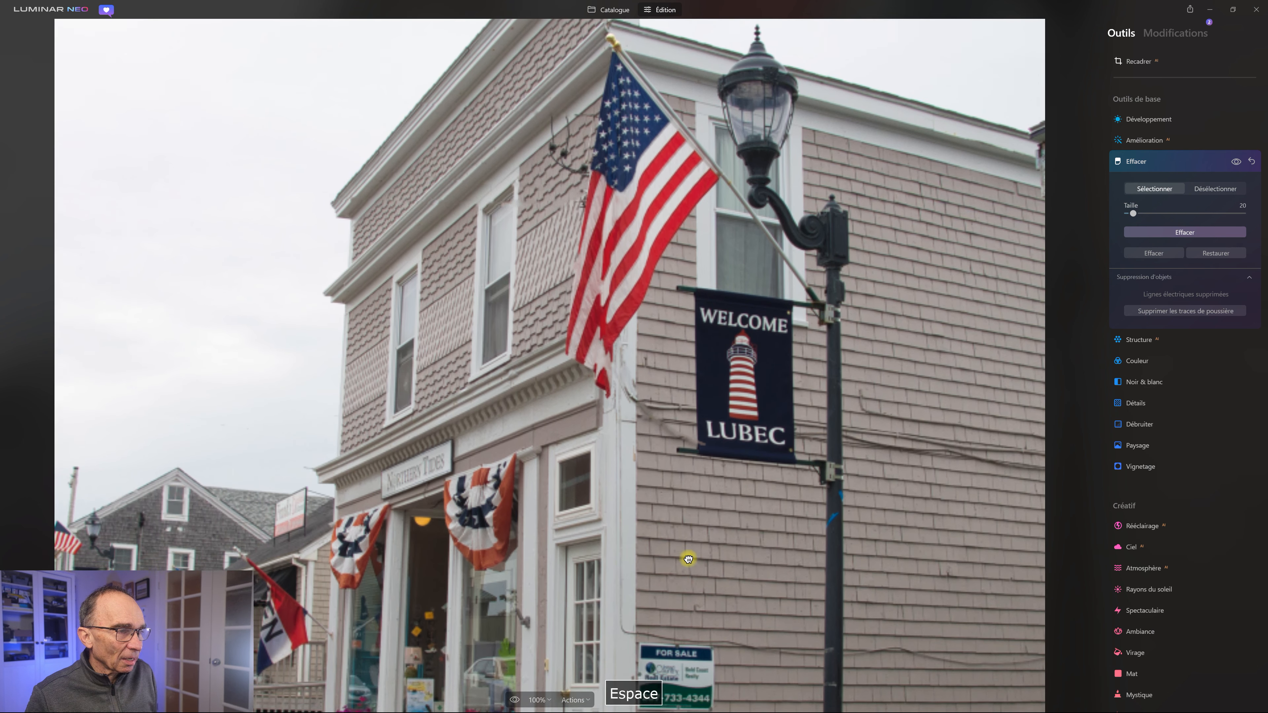
pyautogui.moveTo(688, 558); pyautogui.dragTo(674, 475)
pyautogui.press('Delete')
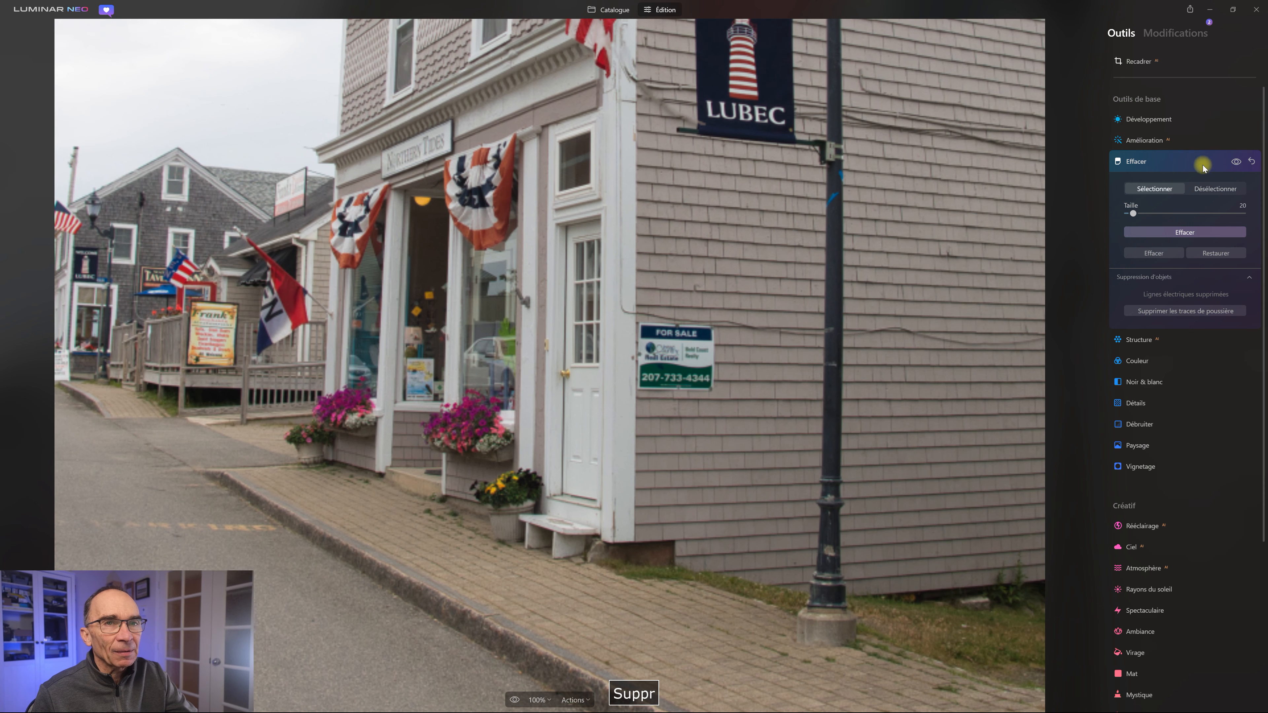
pyautogui.click(1238, 163)
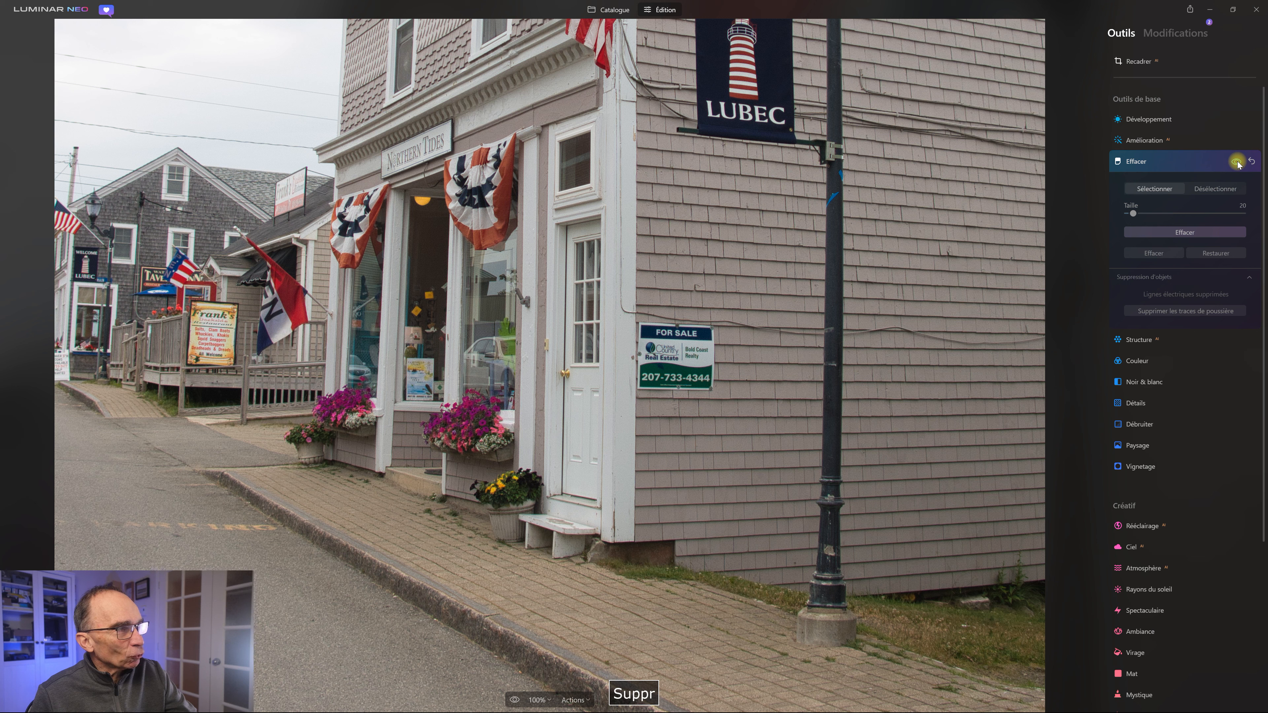
pyautogui.click(1238, 163)
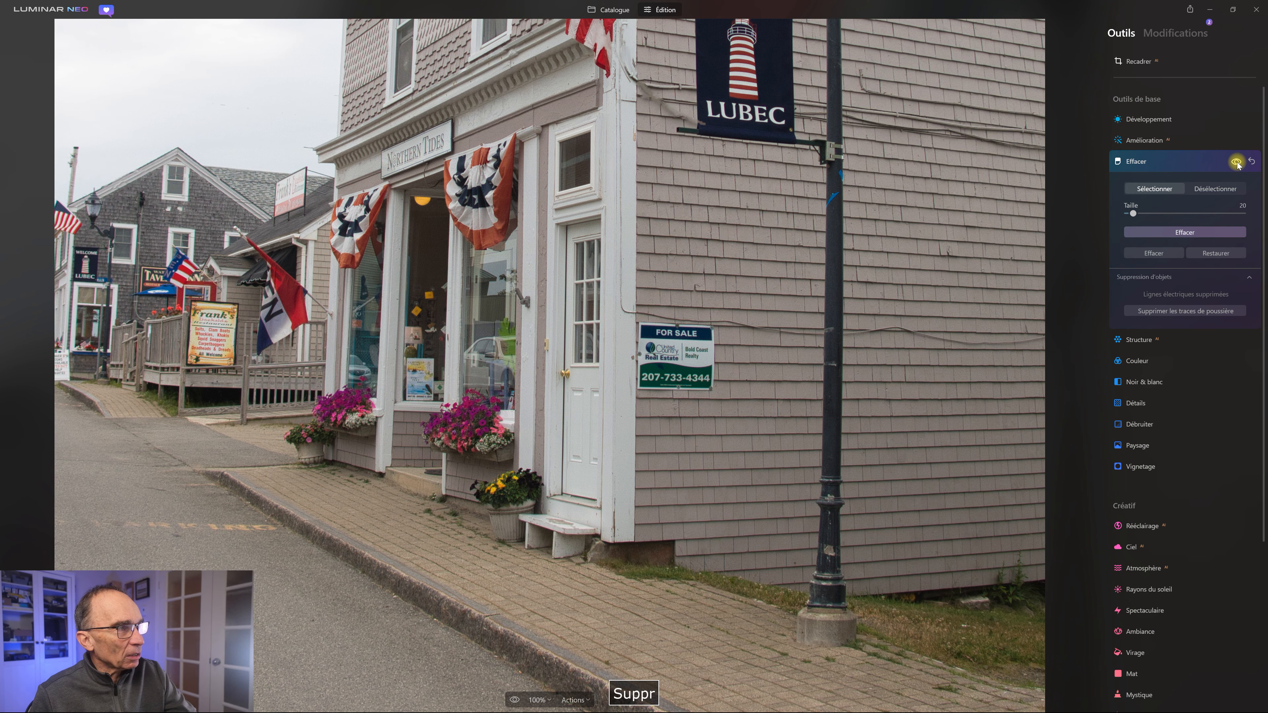
pyautogui.click(1238, 163)
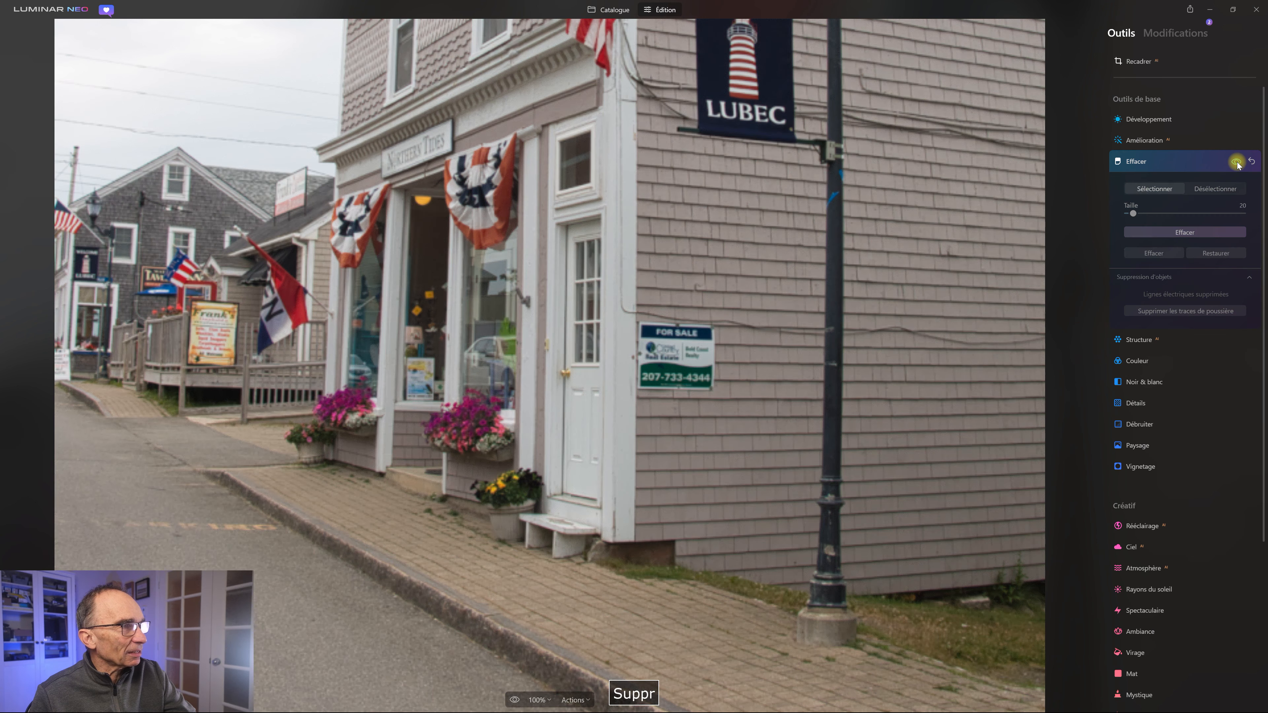
pyautogui.click(1238, 162)
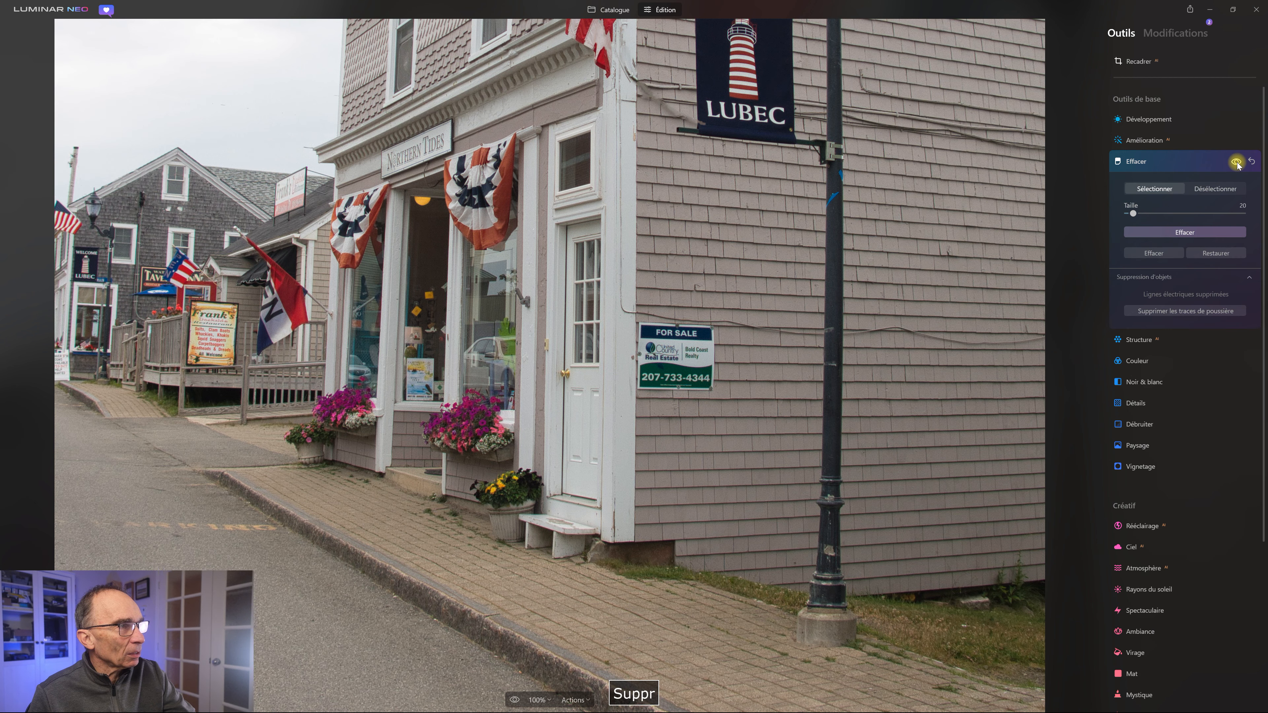